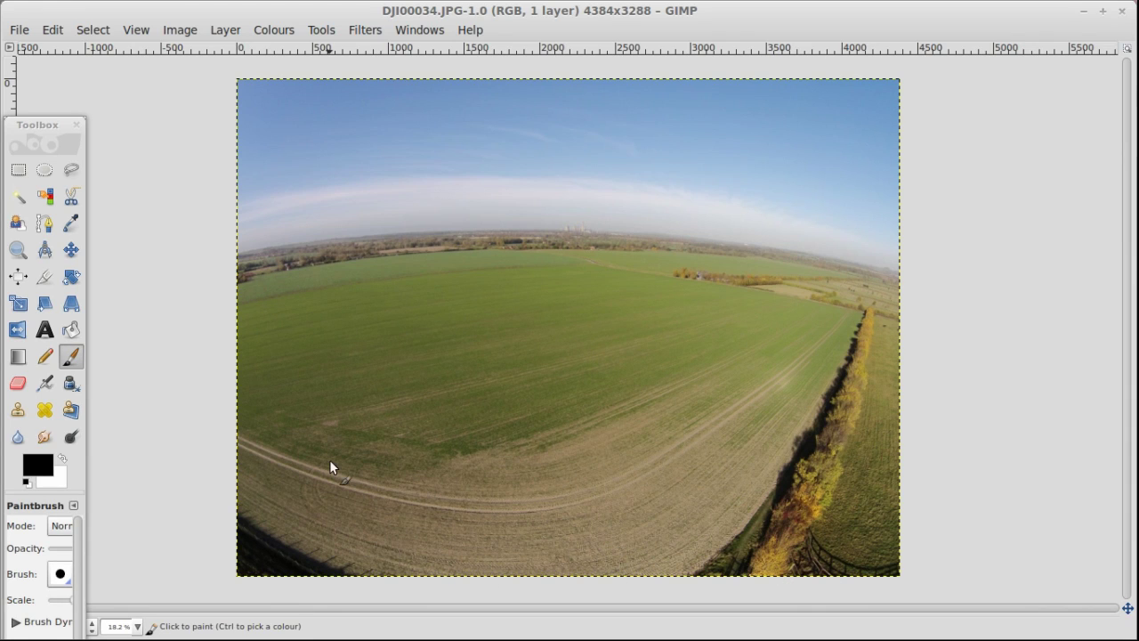
# Step: Open the Lens Distortion filter from Filters > Distorts for the fisheye drone photo
pyautogui.click(367, 34)
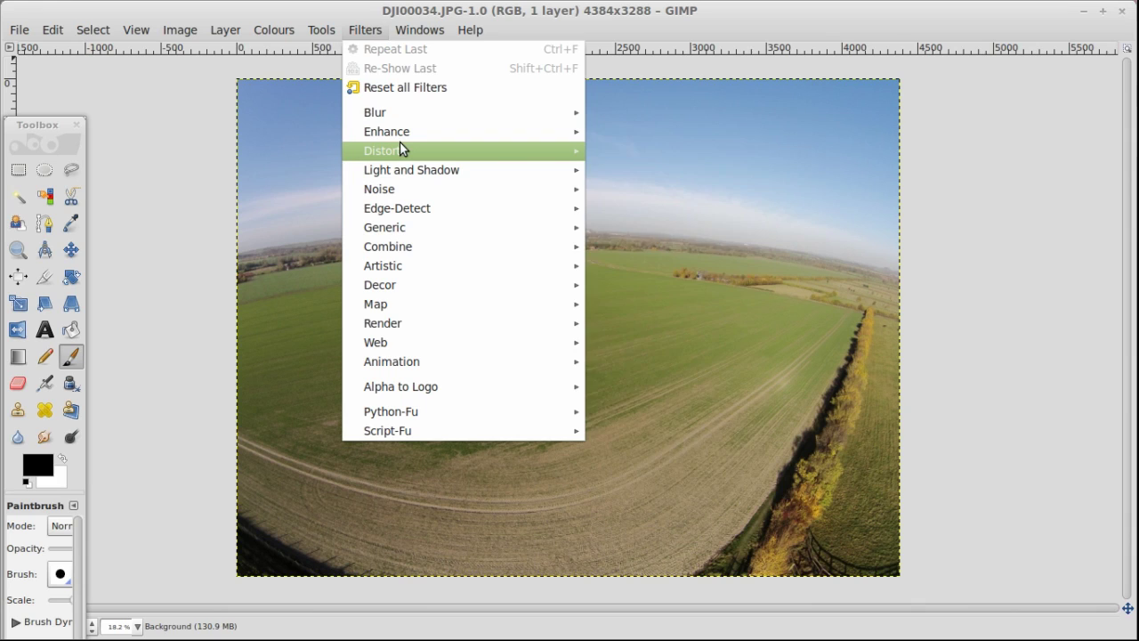
pyautogui.moveTo(402, 155)
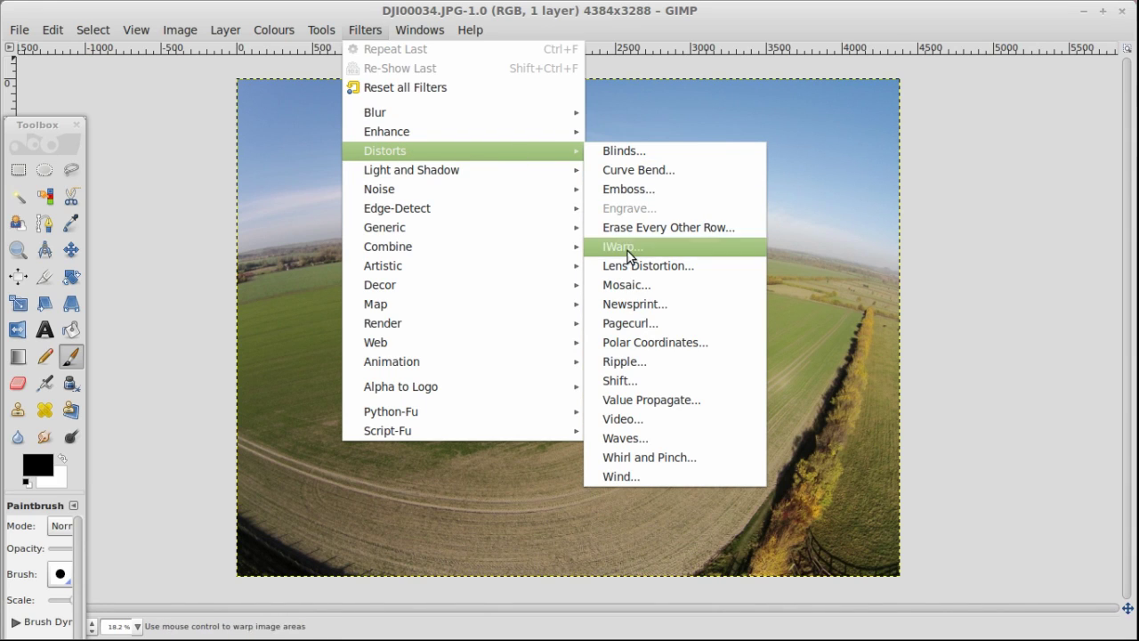
pyautogui.click(655, 265)
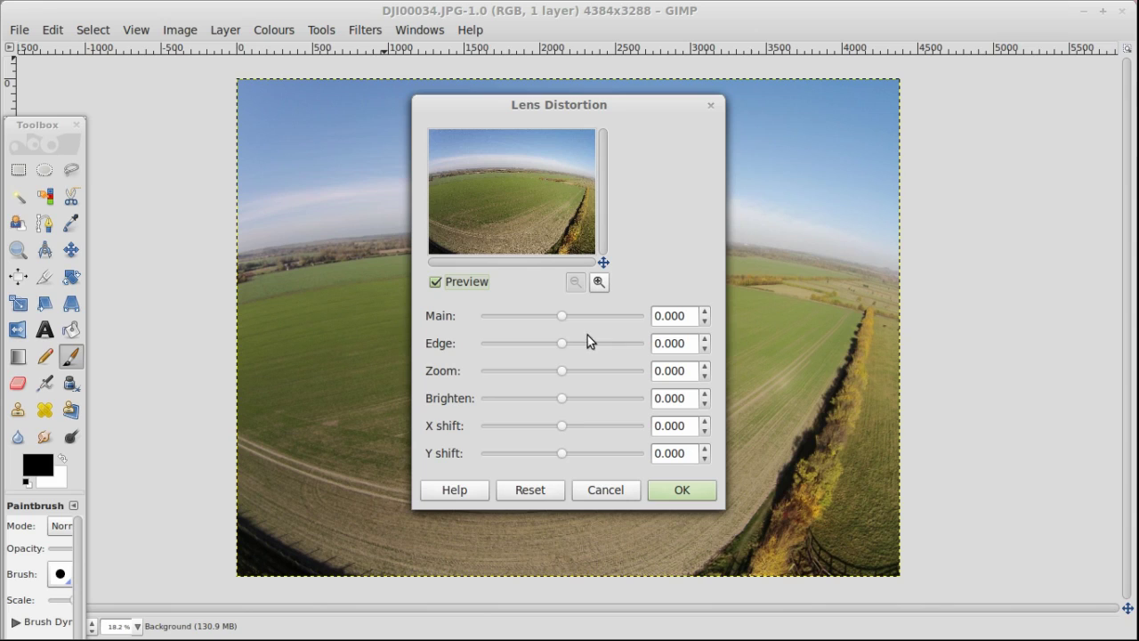
# Step: Try a Main correction of -55, then reset Main to 0 with the preview zoomed out
pyautogui.moveTo(684, 316); pyautogui.dragTo(637, 310)
pyautogui.write('-55')
pyautogui.press('Return')
pyautogui.click(576, 281)
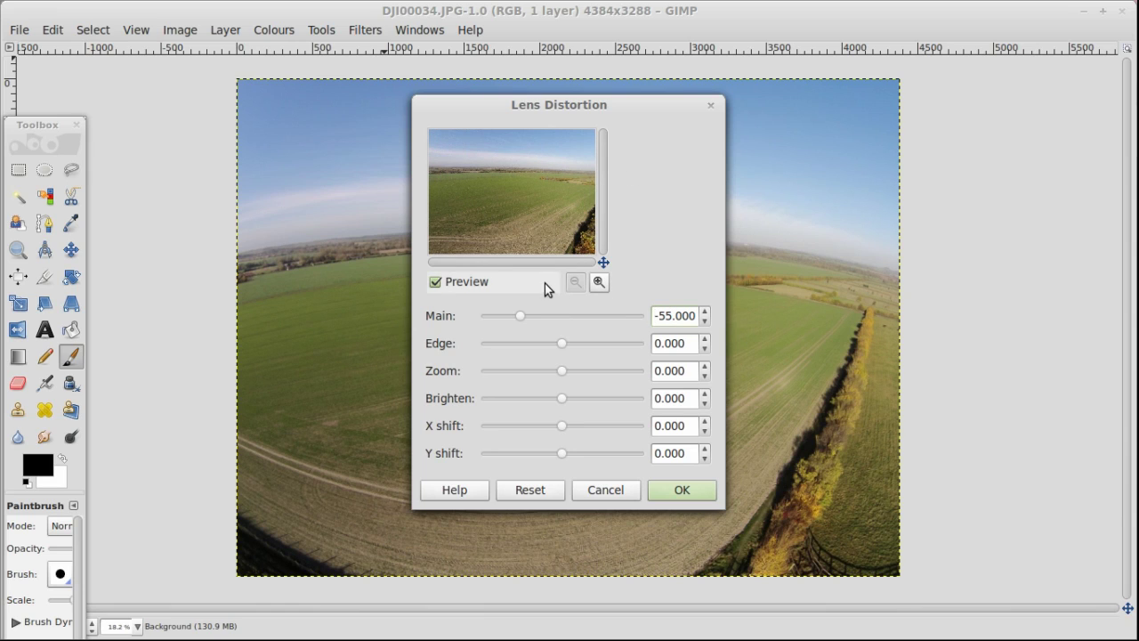
pyautogui.press('Delete')
pyautogui.press('Delete')
pyautogui.press('Delete')
pyautogui.press('Delete')
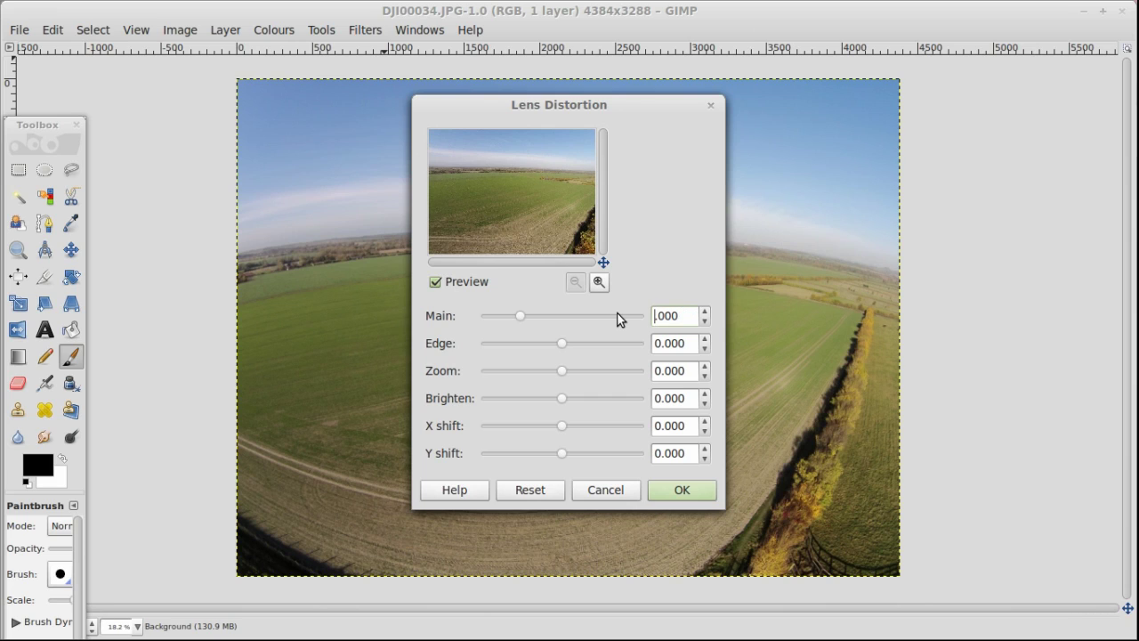
pyautogui.press('Return')
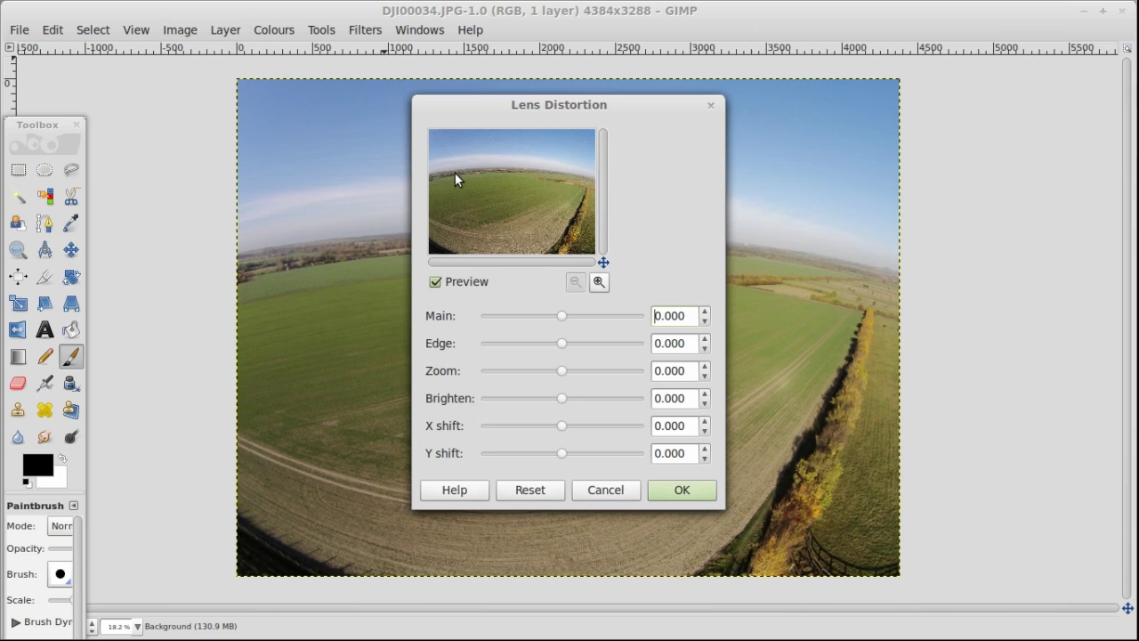
# Step: Set the Main correction to -55 and zoom the preview in for detail
pyautogui.write('-55')
pyautogui.press('Delete')
pyautogui.press('Return')
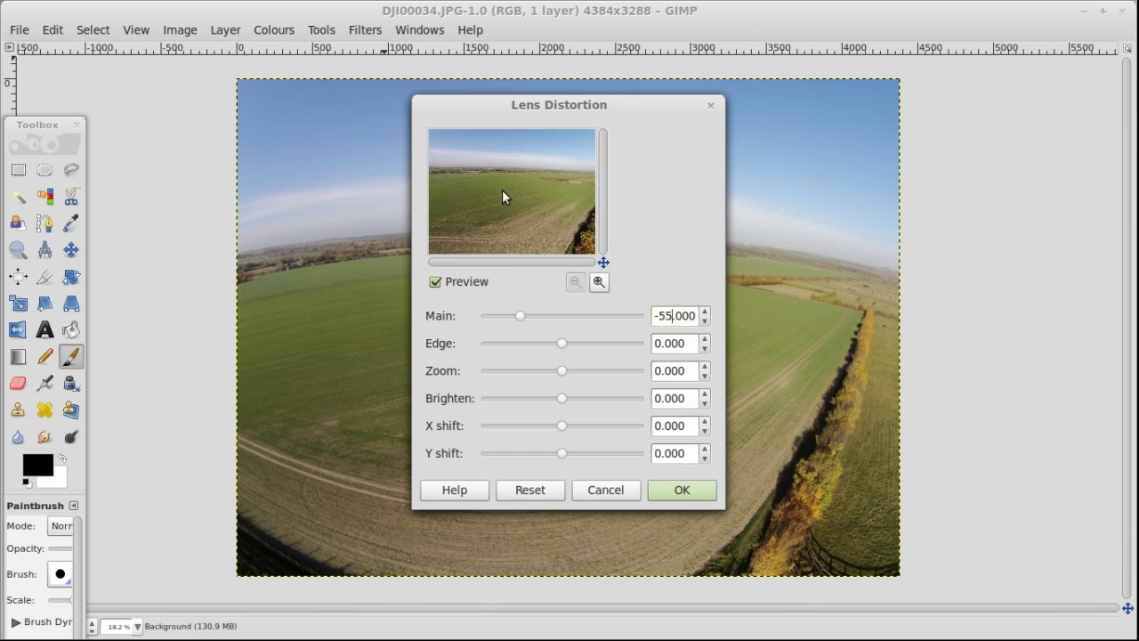
pyautogui.click(599, 282)
# Step: Set the Edge correction to 10, panning the zoomed preview to inspect the photo's edges
pyautogui.click(599, 282)
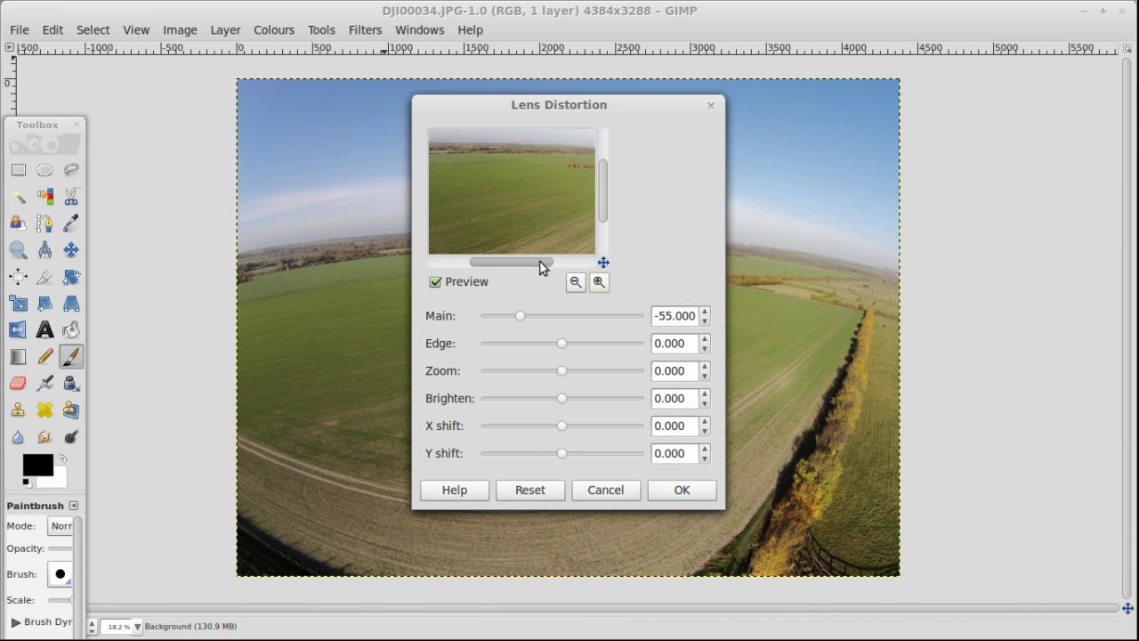
pyautogui.moveTo(539, 264); pyautogui.dragTo(452, 264)
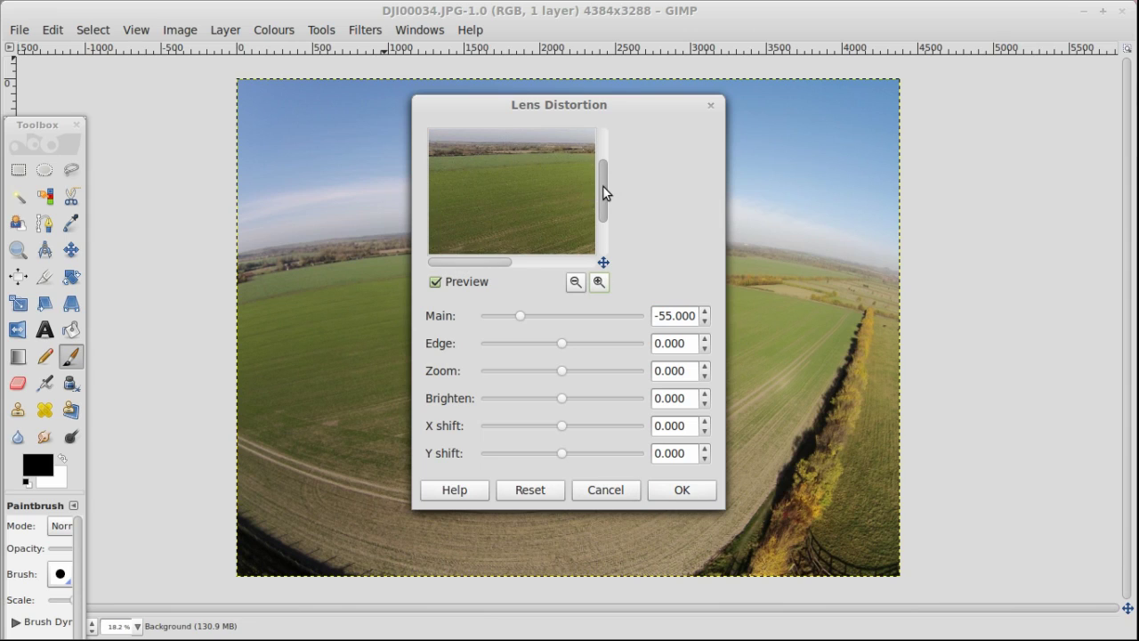
pyautogui.moveTo(603, 187); pyautogui.dragTo(603, 166)
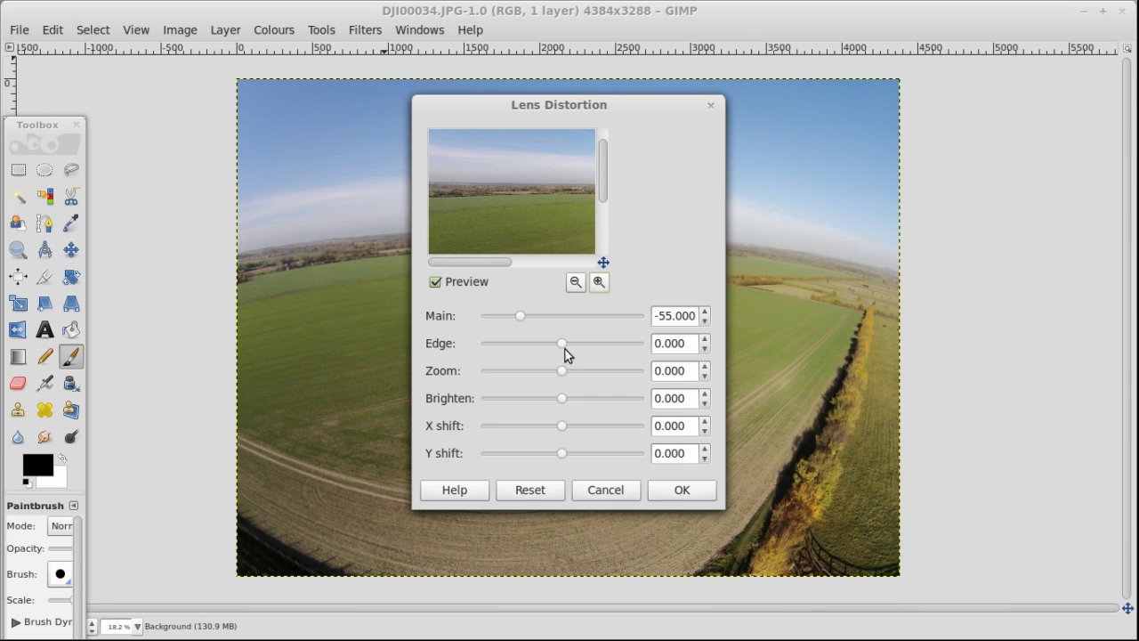
pyautogui.moveTo(563, 347); pyautogui.dragTo(574, 346)
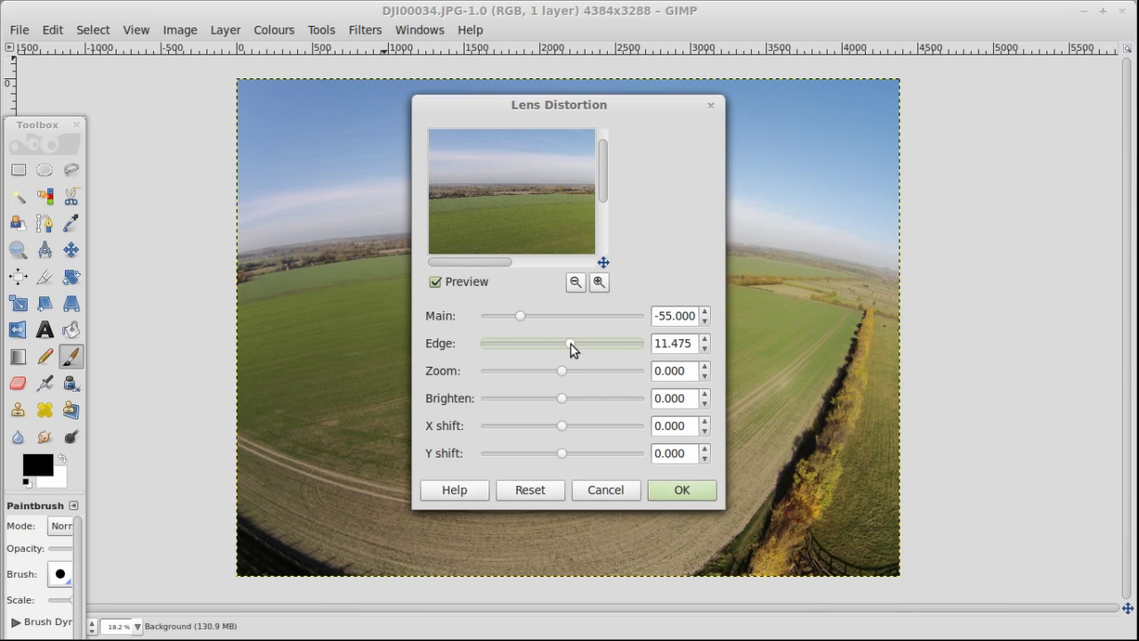
pyautogui.scroll(-2, 570, 344)
pyautogui.moveTo(687, 344); pyautogui.dragTo(677, 345)
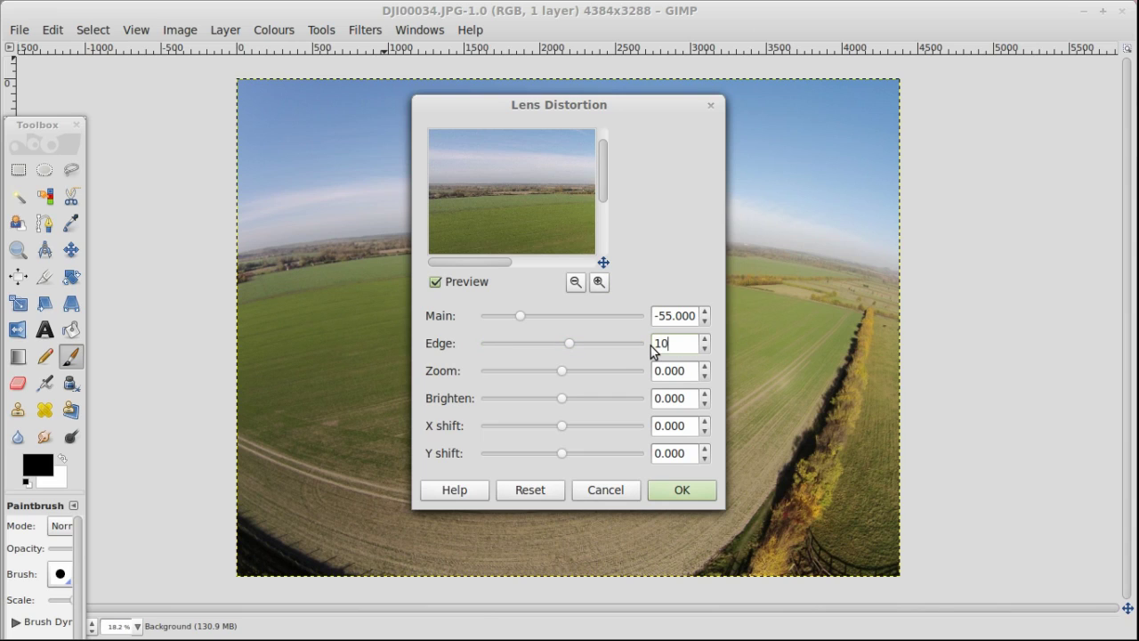
pyautogui.write('10')
pyautogui.press('Return')
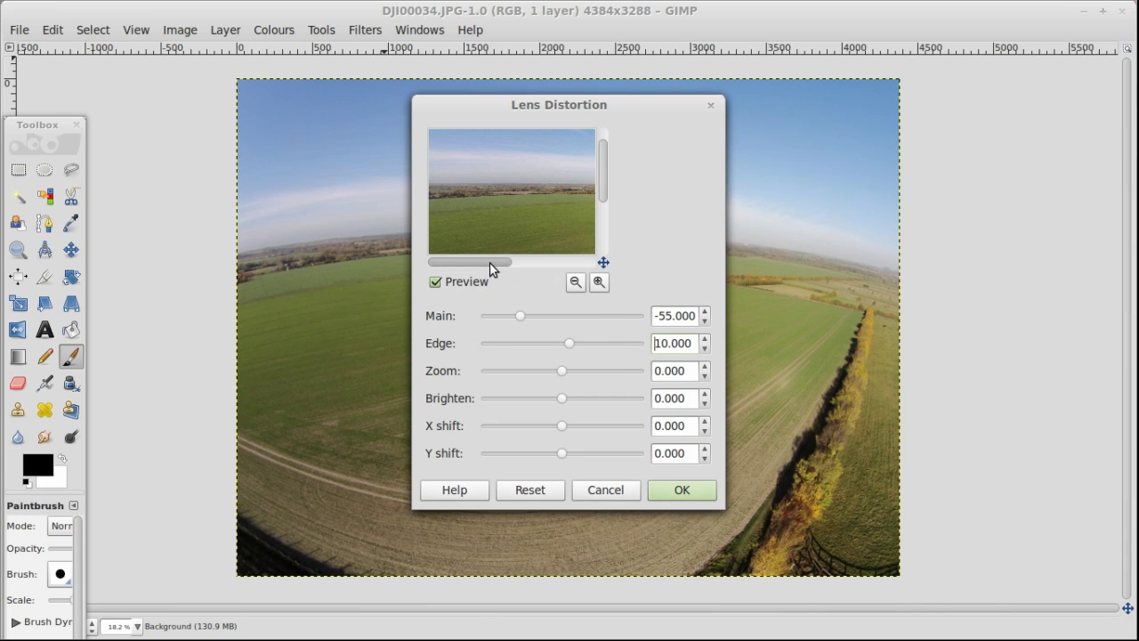
pyautogui.moveTo(490, 262); pyautogui.dragTo(587, 263)
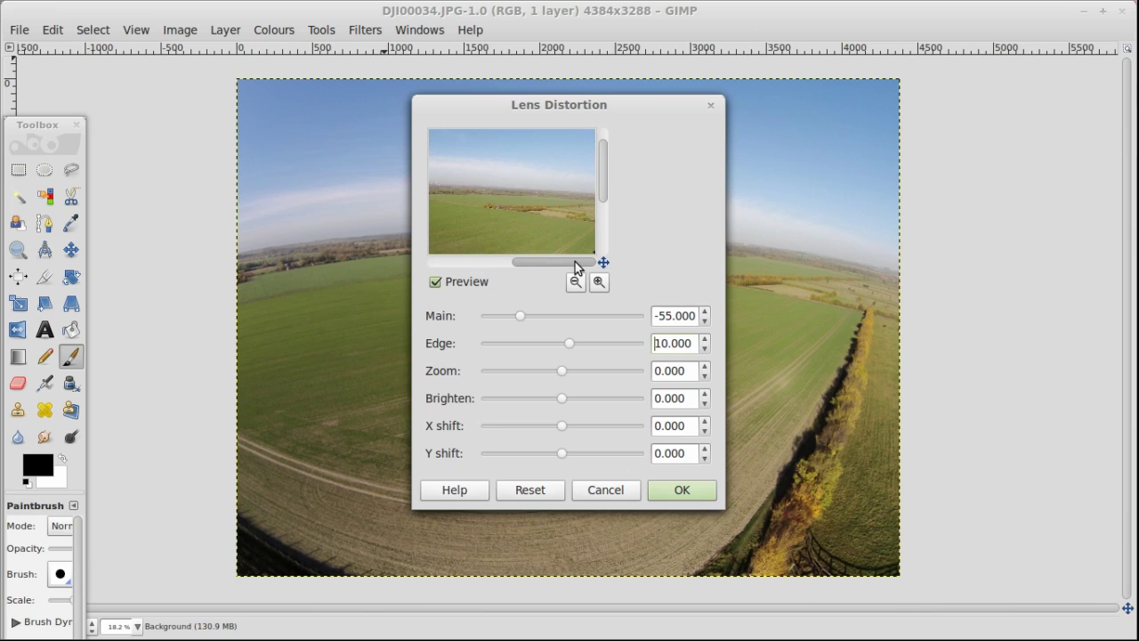
pyautogui.moveTo(575, 263); pyautogui.dragTo(460, 257)
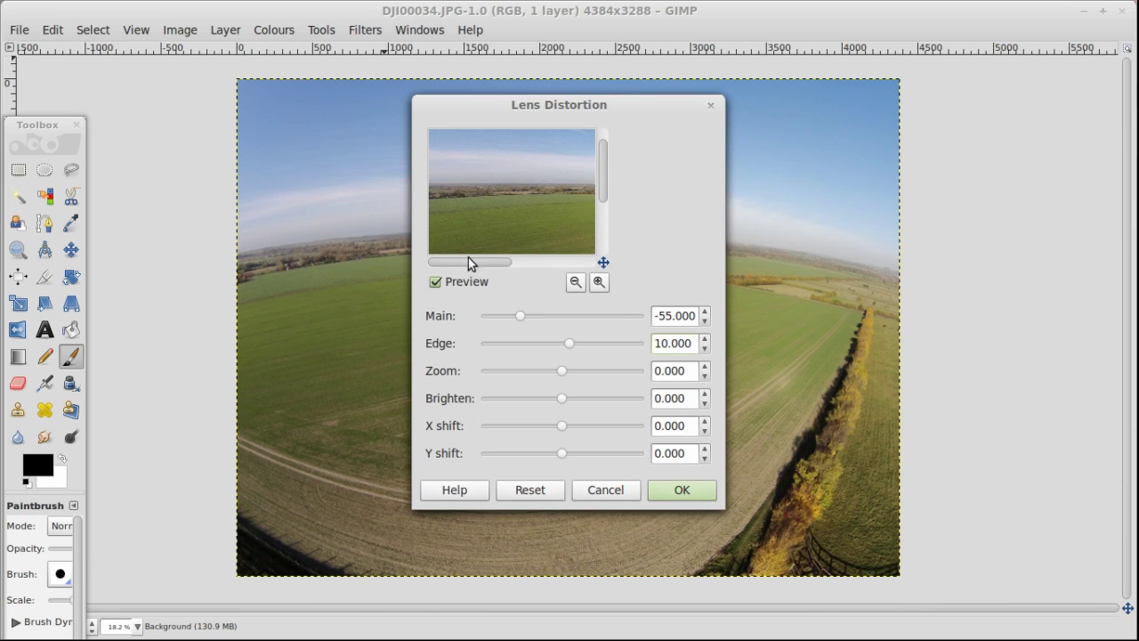
pyautogui.moveTo(602, 182); pyautogui.dragTo(603, 249)
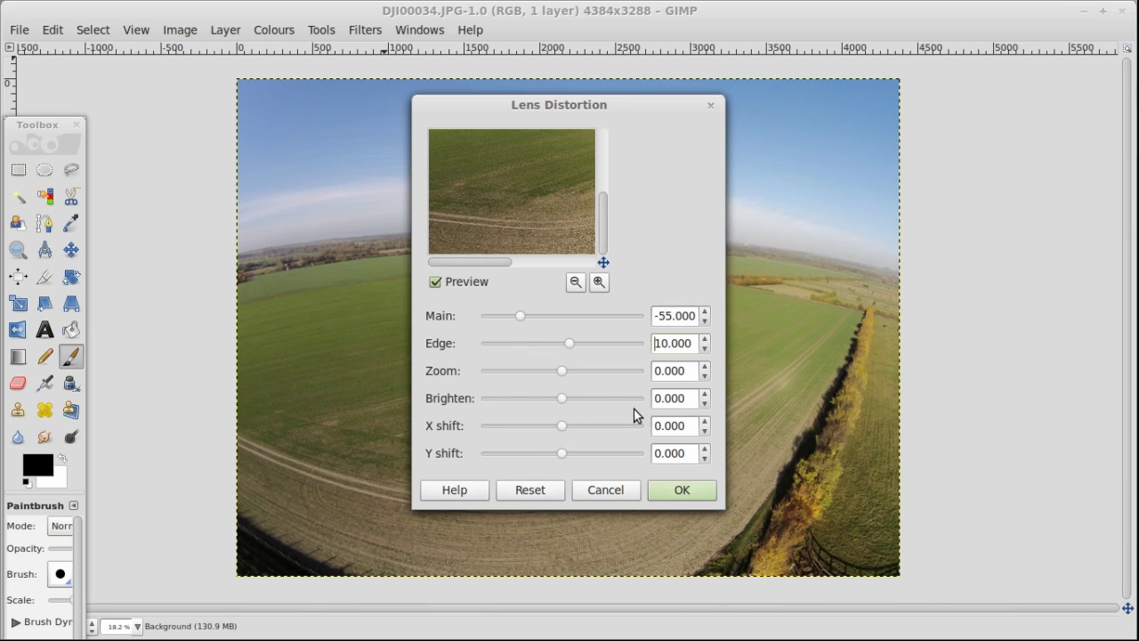
# Step: Show the full image in the preview, try Zoom at about -43, then reset Zoom to 0
pyautogui.click(584, 283)
pyautogui.click(584, 283)
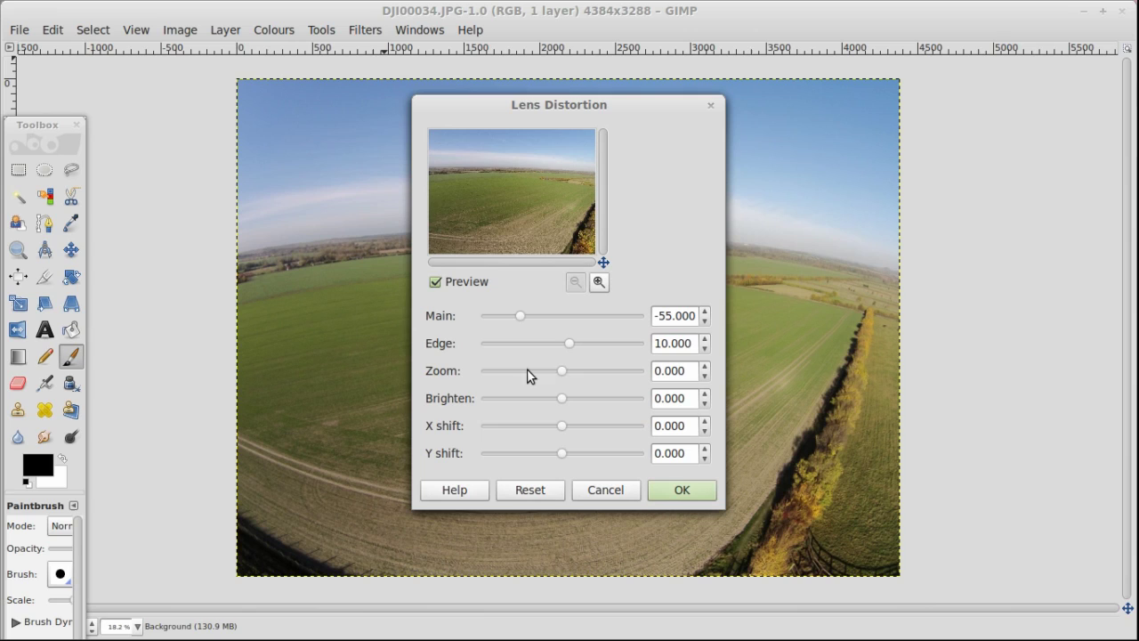
pyautogui.scroll(-1, 526, 368)
pyautogui.moveTo(565, 371); pyautogui.dragTo(532, 371)
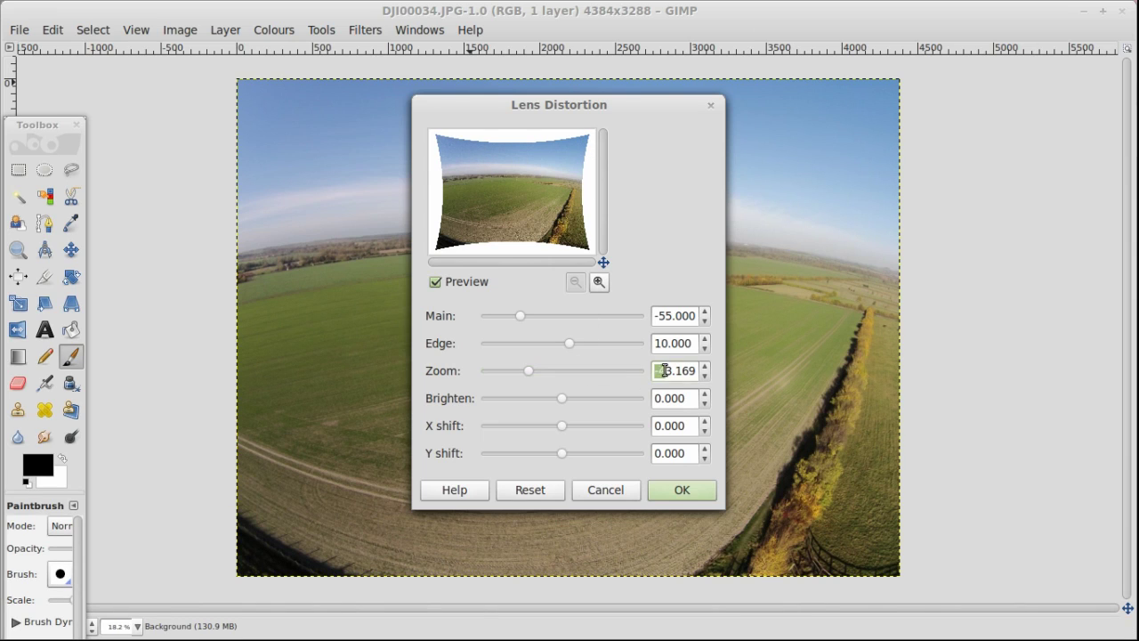
pyautogui.moveTo(659, 370); pyautogui.dragTo(705, 369)
pyautogui.write('0')
pyautogui.press('Return')
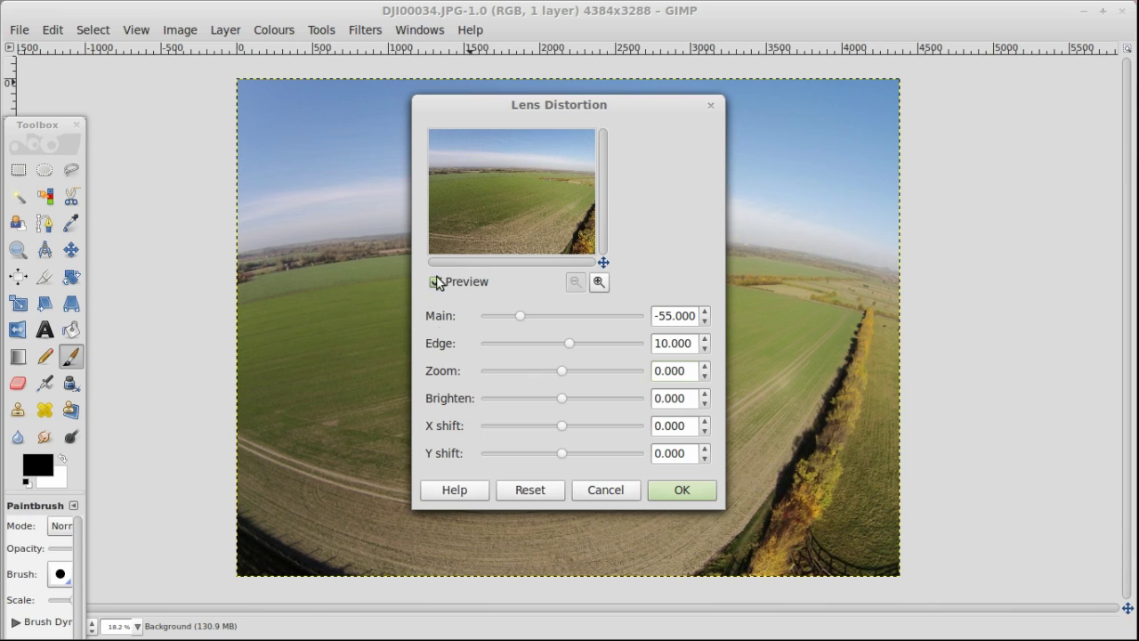
# Step: Apply the Lens Distortion filter with Main -55 and Edge 10 to the photo
pyautogui.click(681, 493)
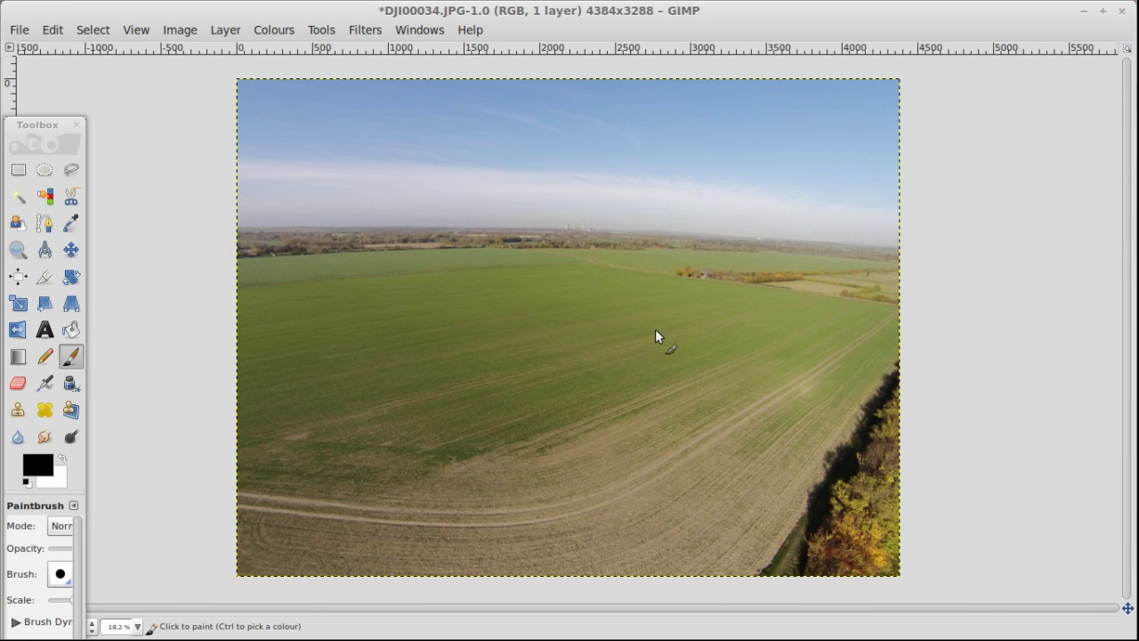
pyautogui.click(52, 30)
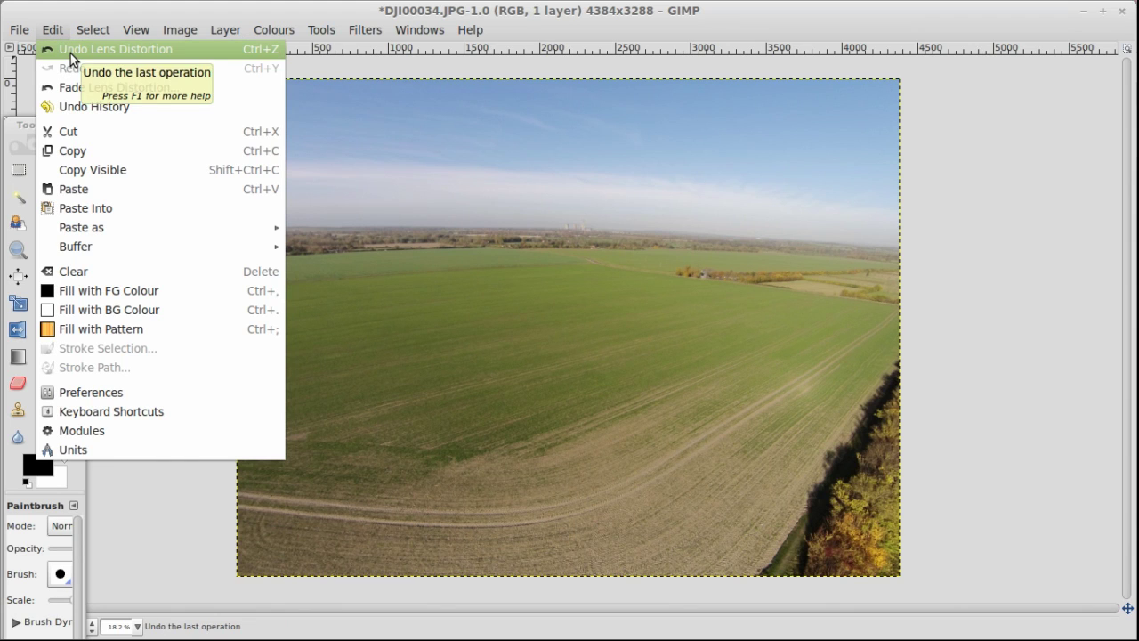
pyautogui.click(71, 53)
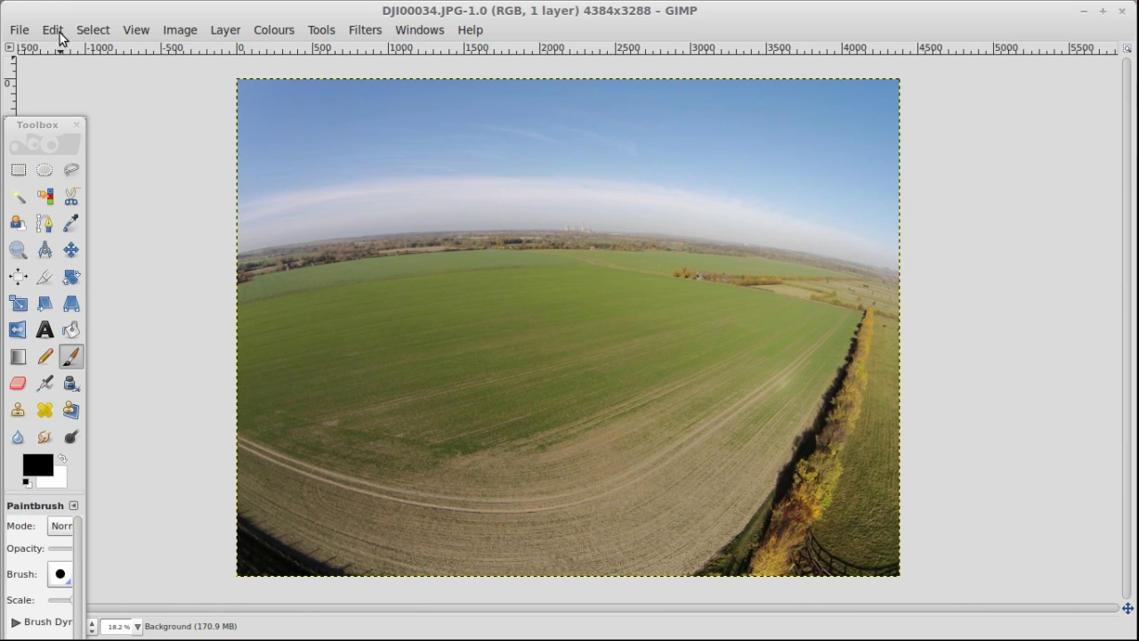
pyautogui.click(58, 32)
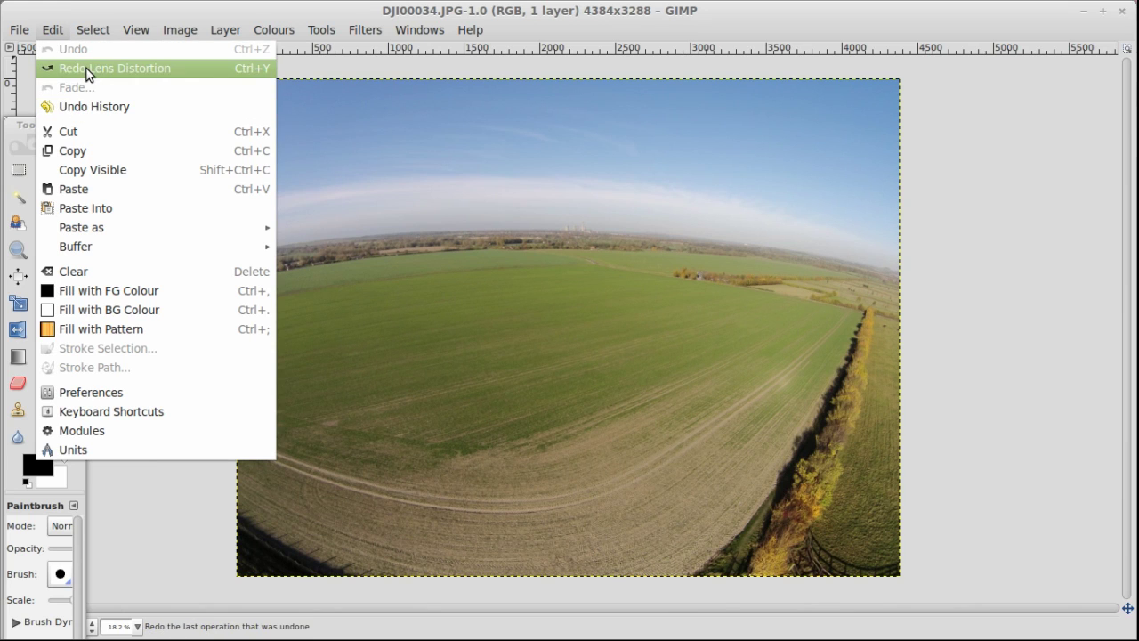
pyautogui.click(86, 68)
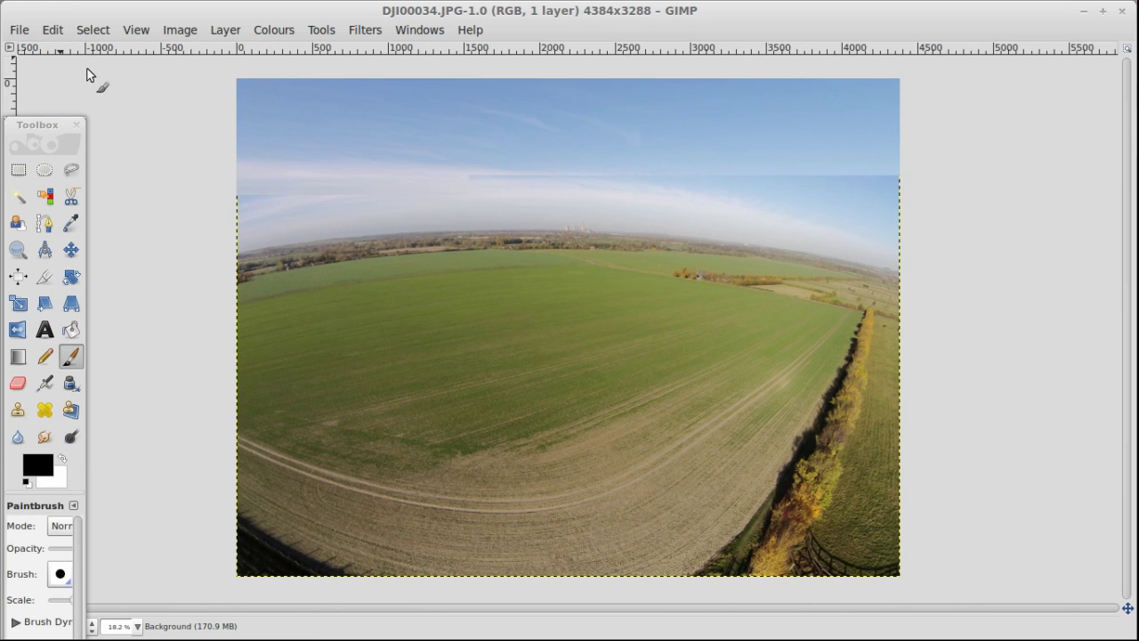
pyautogui.click(56, 30)
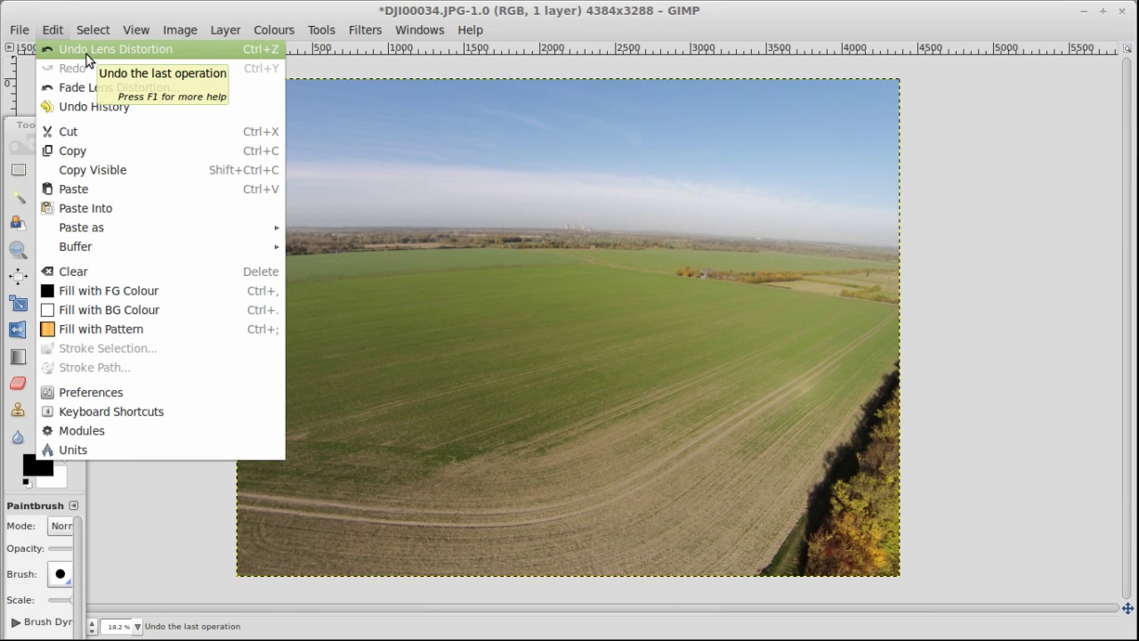
pyautogui.click(86, 51)
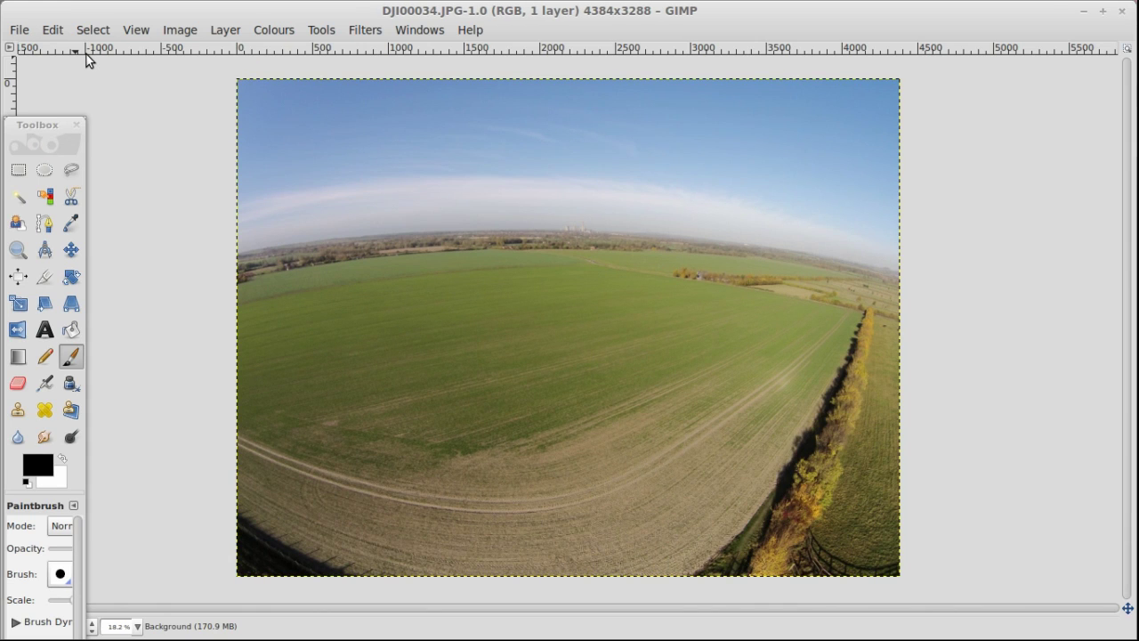
pyautogui.hotkey('ctrl', 'y')
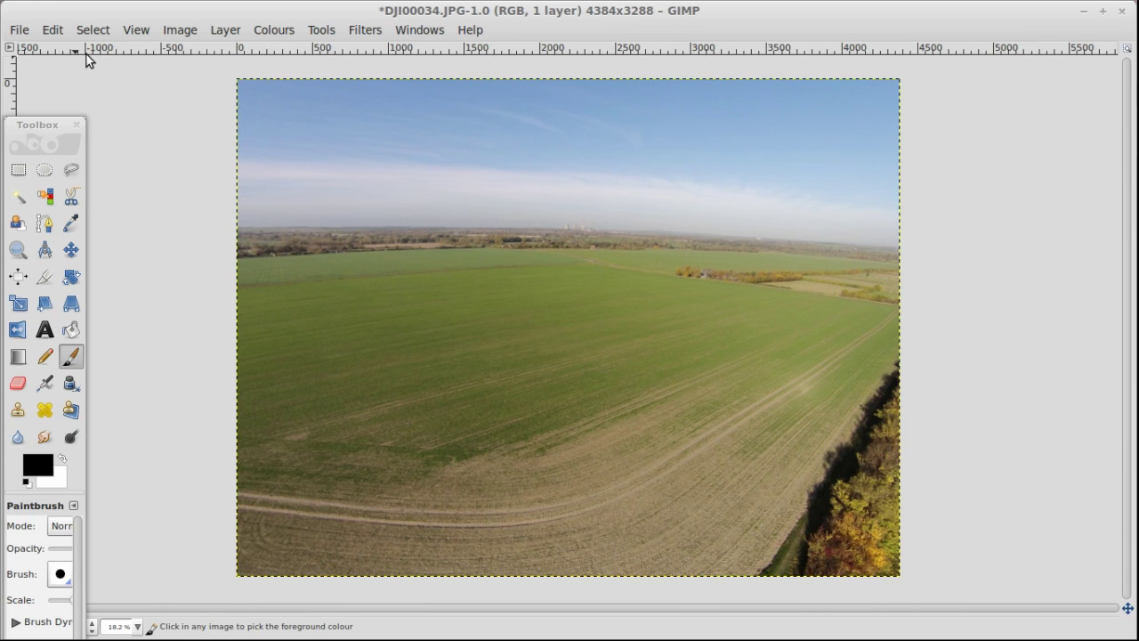
pyautogui.hotkey('ctrl', 'z')
pyautogui.hotkey('ctrl', 'y')
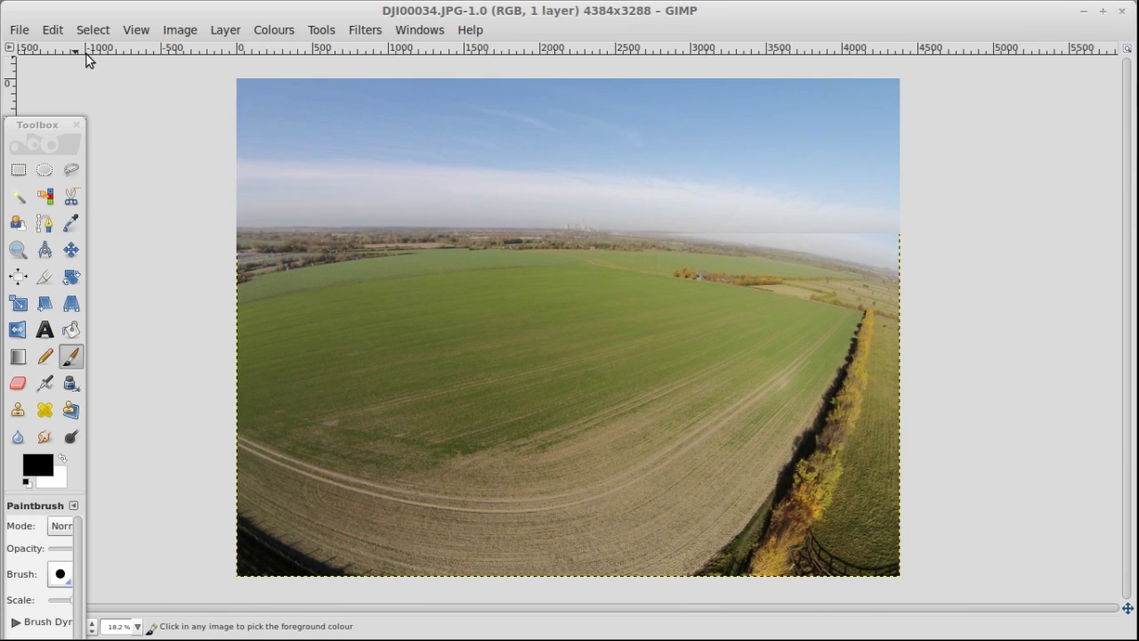